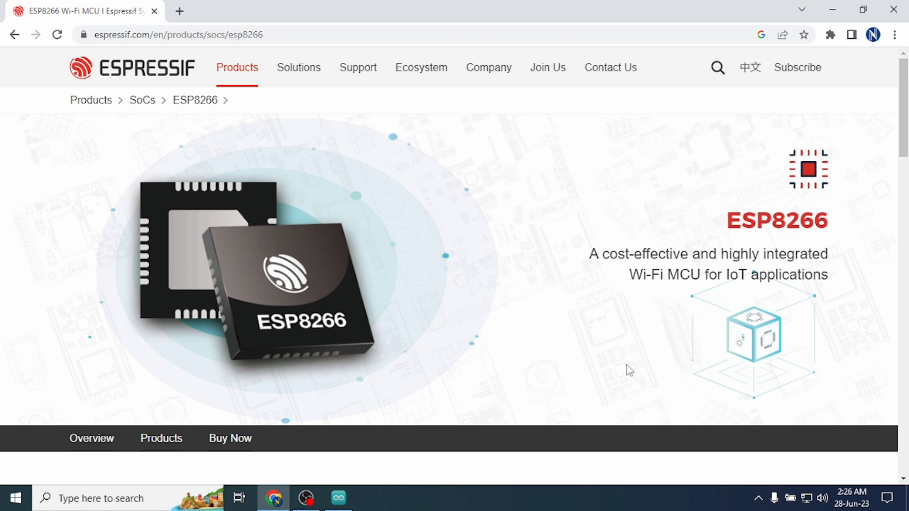
# Step: Switch to Arduino IDE and open its preferences, ready to edit the additional boards manager URLs
pyautogui.click(339, 498)
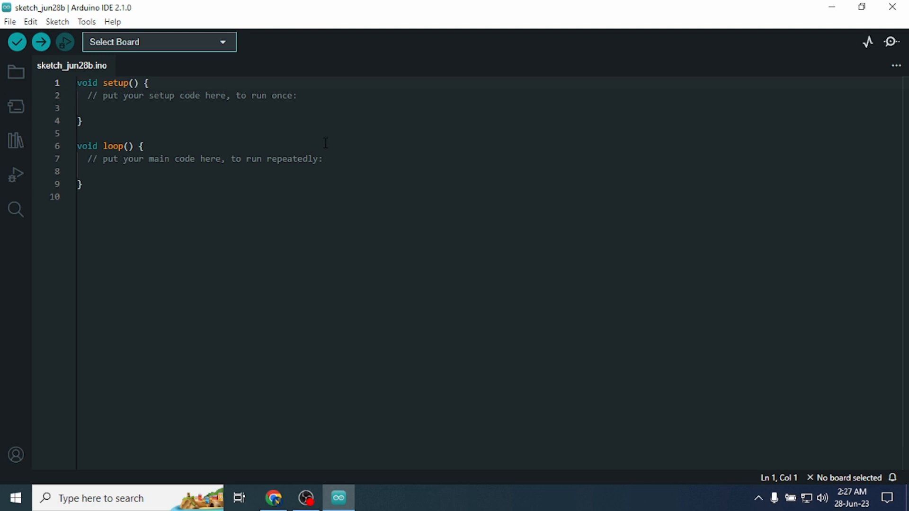
pyautogui.click(9, 22)
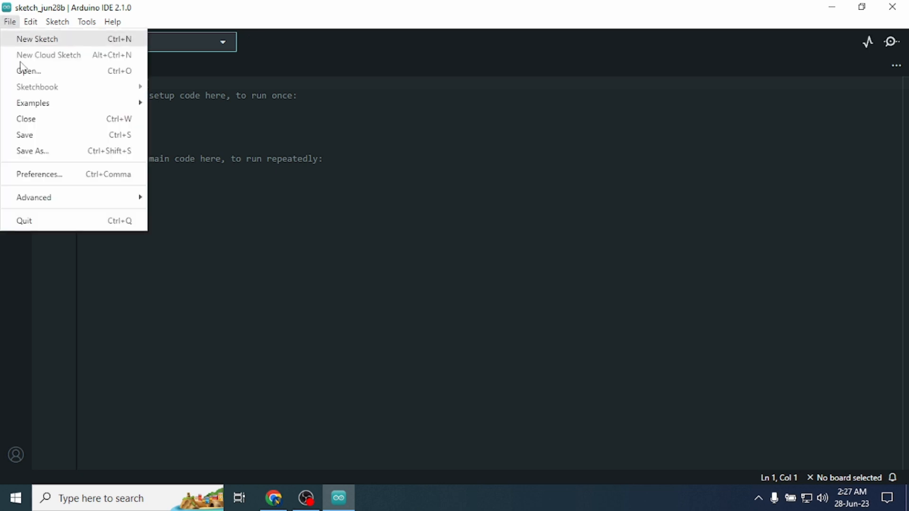
pyautogui.click(34, 174)
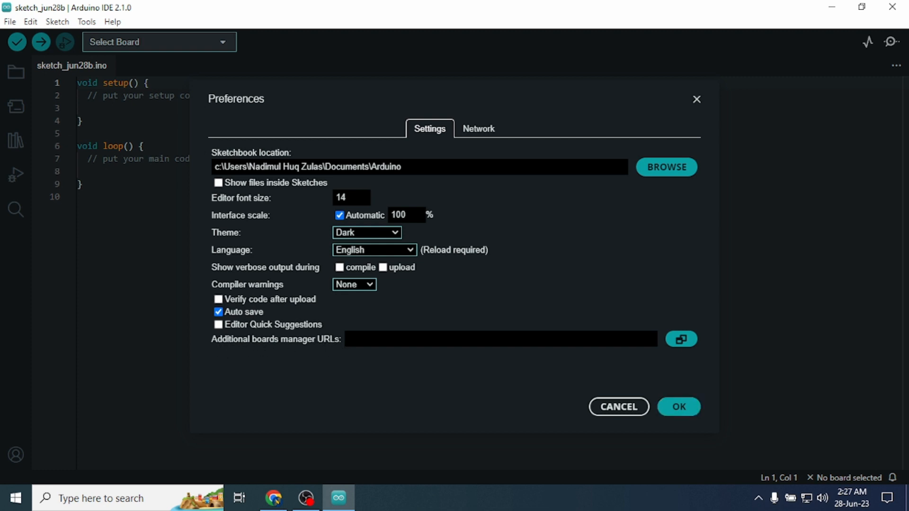
pyautogui.click(429, 339)
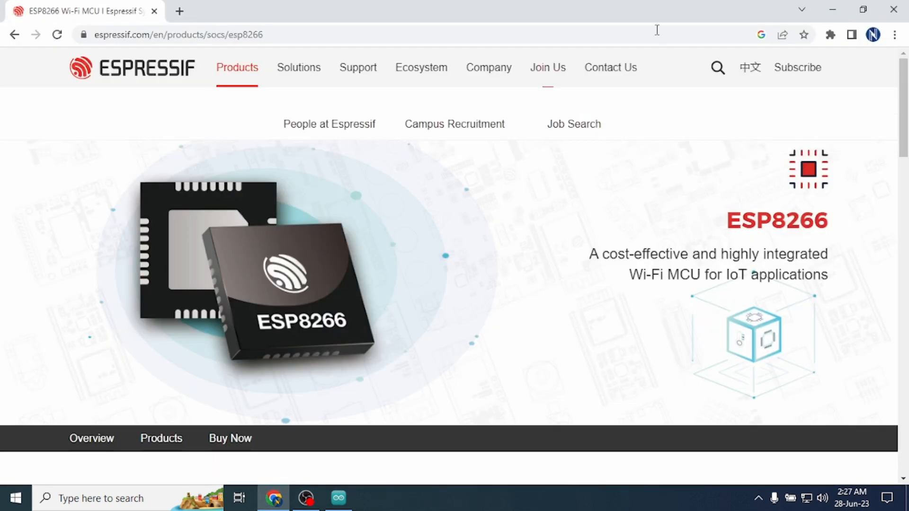
# Step: Open the ESP8266 Board Manager Link text file from the desktop and copy the whole URL it contains
pyautogui.click(832, 9)
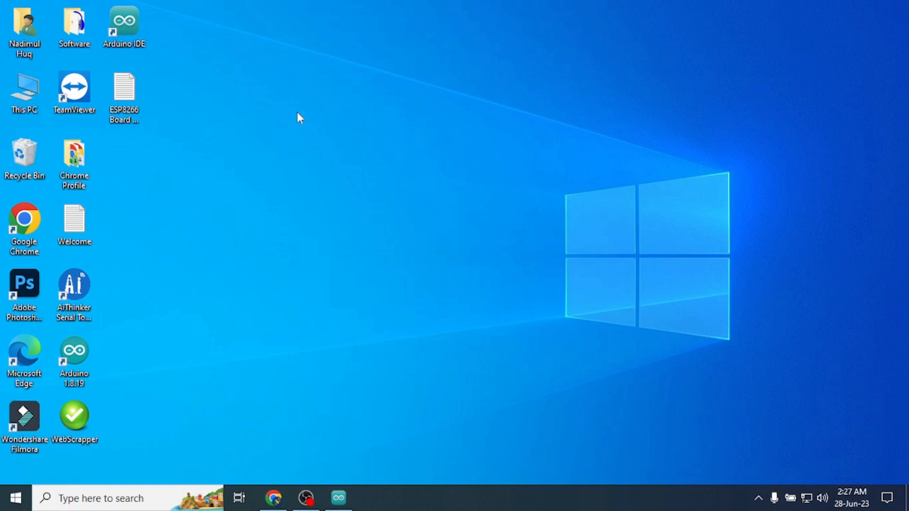
pyautogui.doubleClick(139, 92)
pyautogui.moveTo(590, 179); pyautogui.dragTo(2, 175)
pyautogui.rightClick(305, 175)
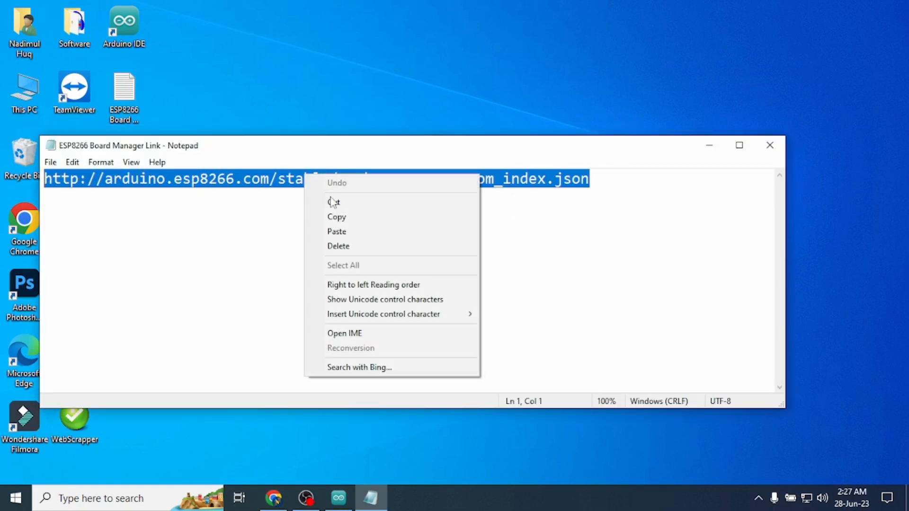
pyautogui.click(349, 217)
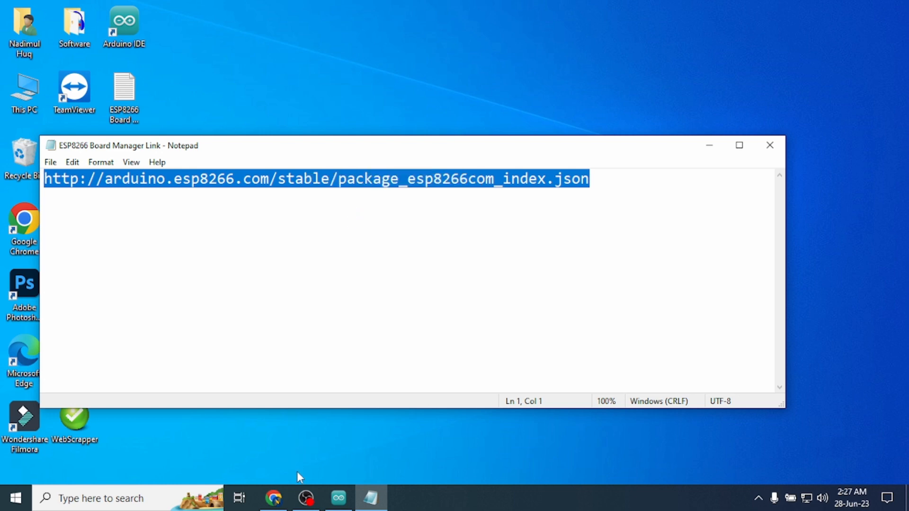
pyautogui.click(340, 498)
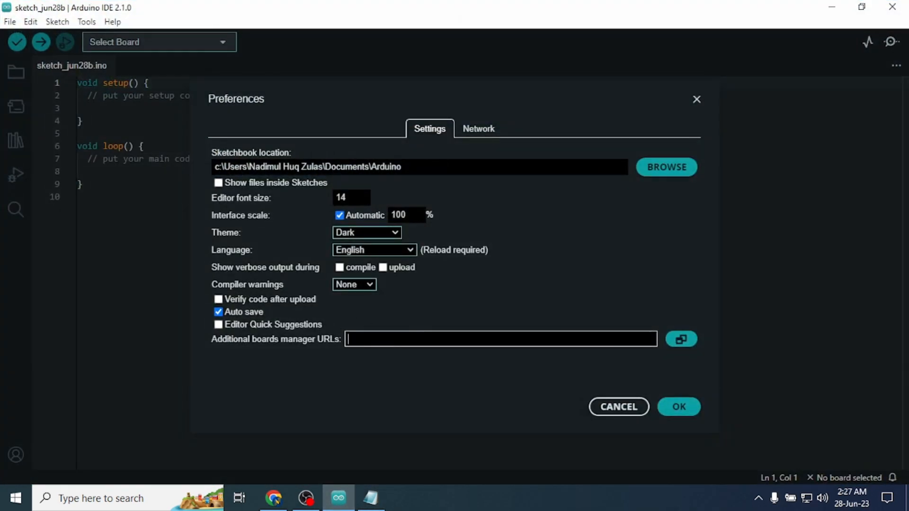
pyautogui.rightClick(365, 339)
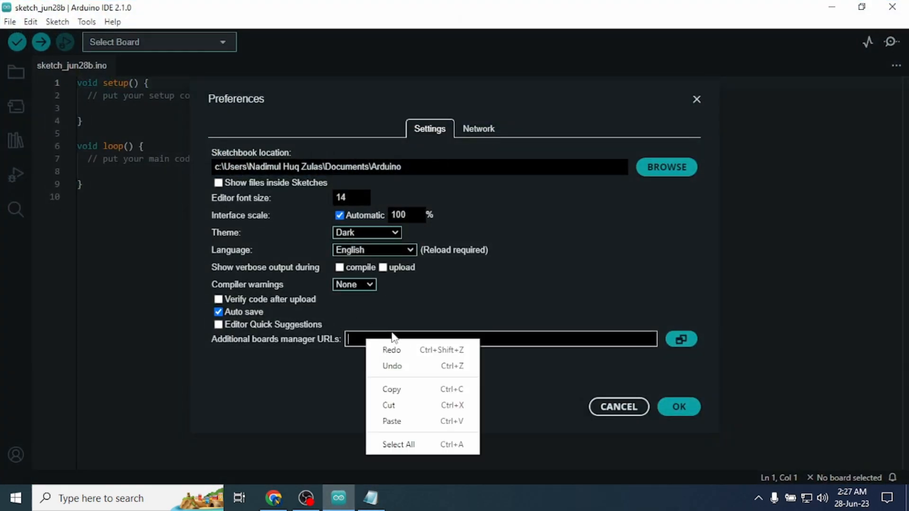
pyautogui.click(392, 421)
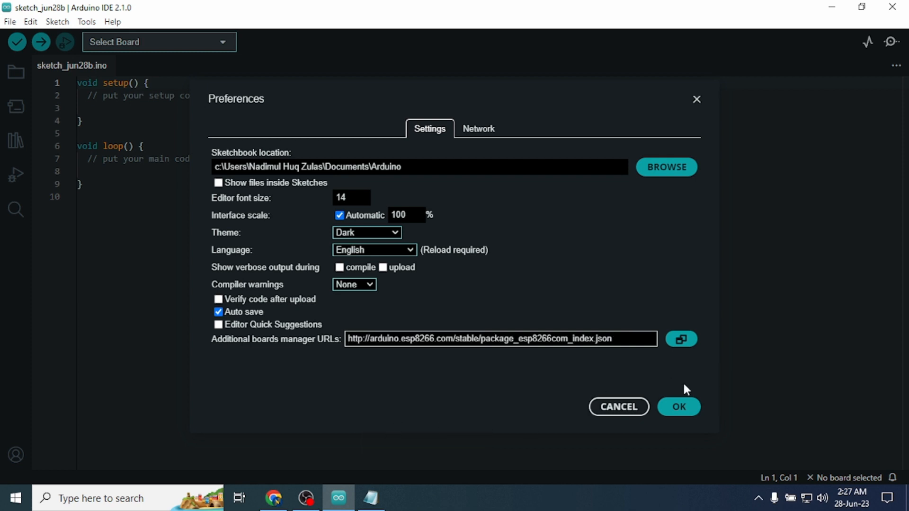
pyautogui.click(680, 410)
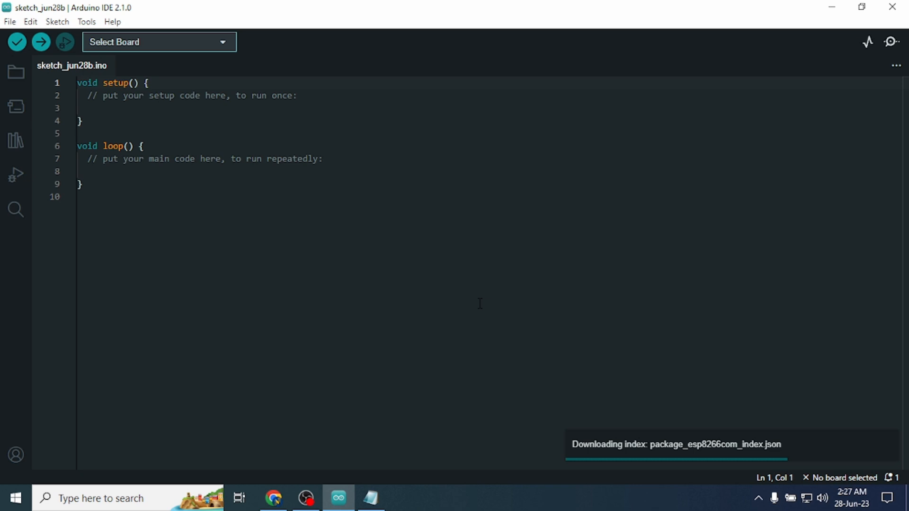
# Step: Open the Boards Manager and search it for "esp8266"
pyautogui.click(87, 22)
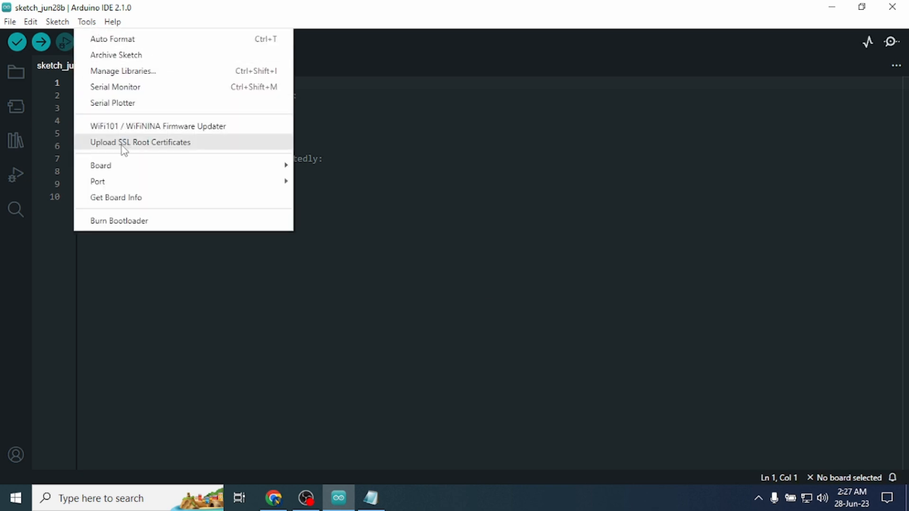
pyautogui.moveTo(119, 165)
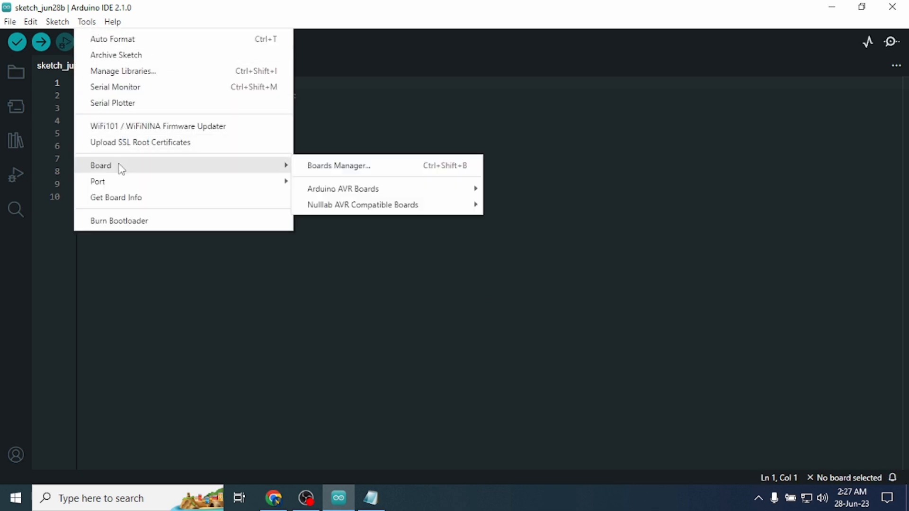
pyautogui.click(327, 173)
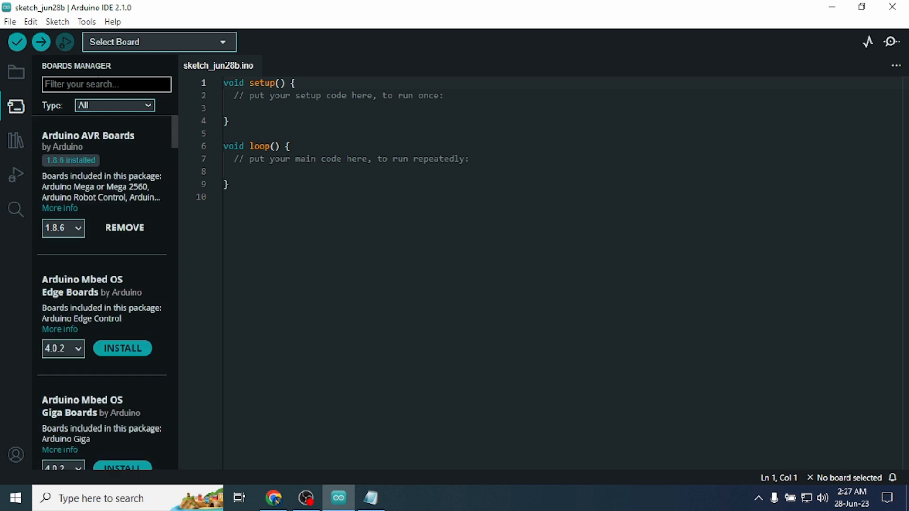
pyautogui.write('esp82')
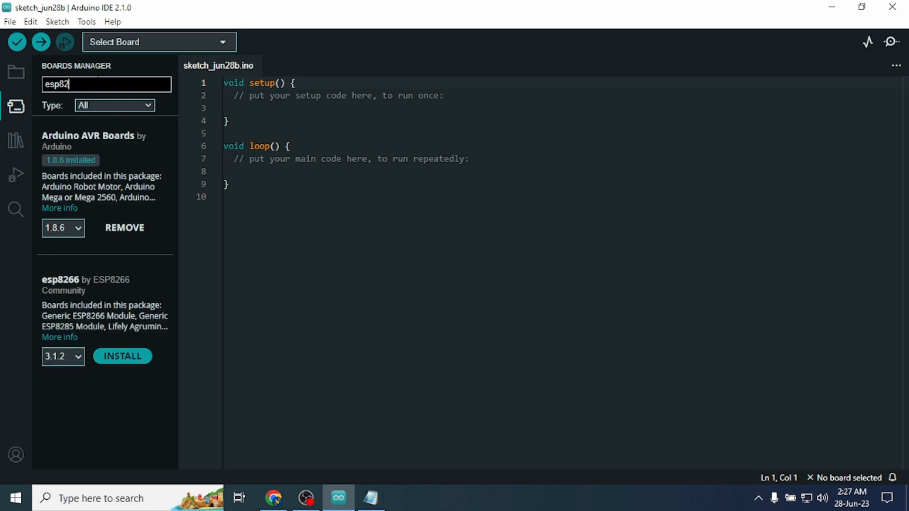
pyautogui.write('66')
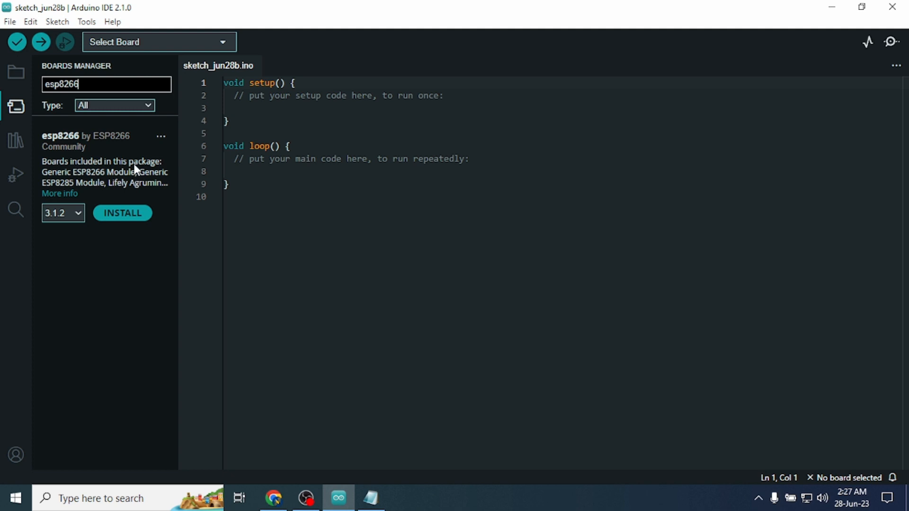
# Step: Install version 3.1.2 of the esp8266 package by ESP8266 Community and close the Boards Manager
pyautogui.click(74, 221)
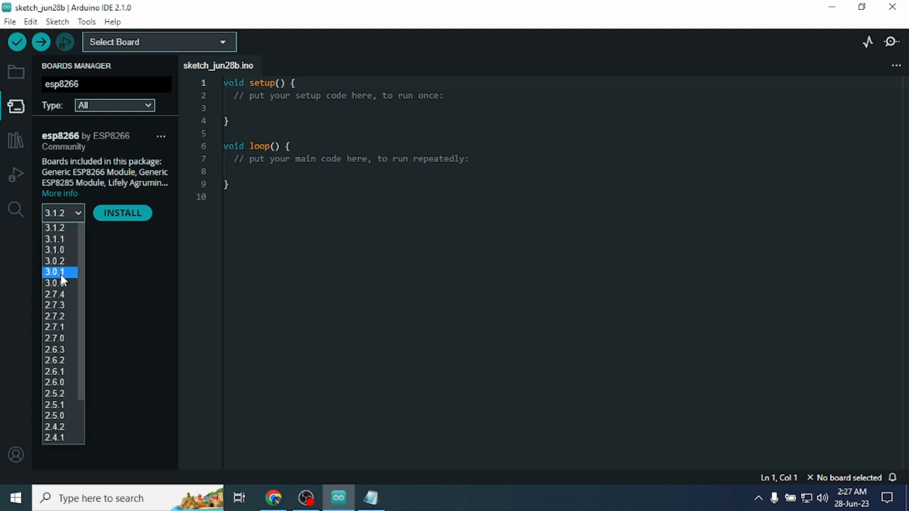
pyautogui.scroll(-1, 55, 257)
pyautogui.scroll(-1, 53, 274)
pyautogui.scroll(2, 68, 323)
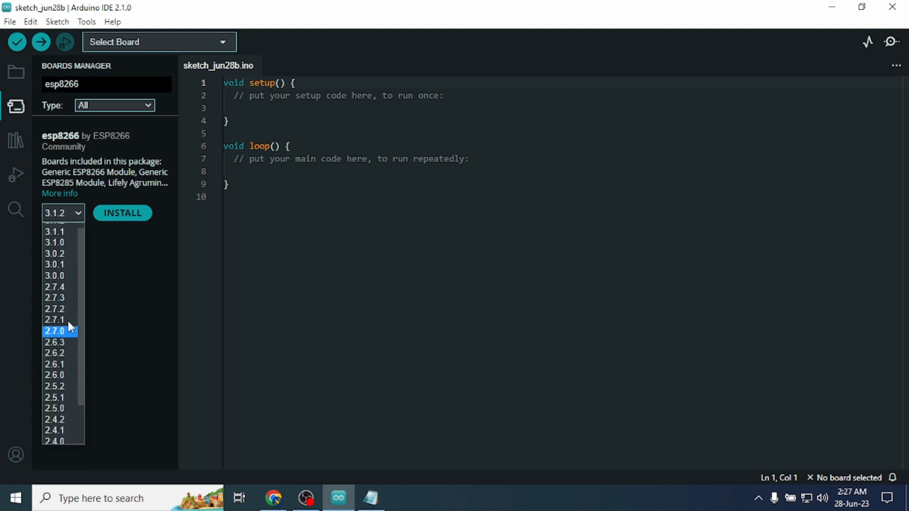
pyautogui.click(128, 300)
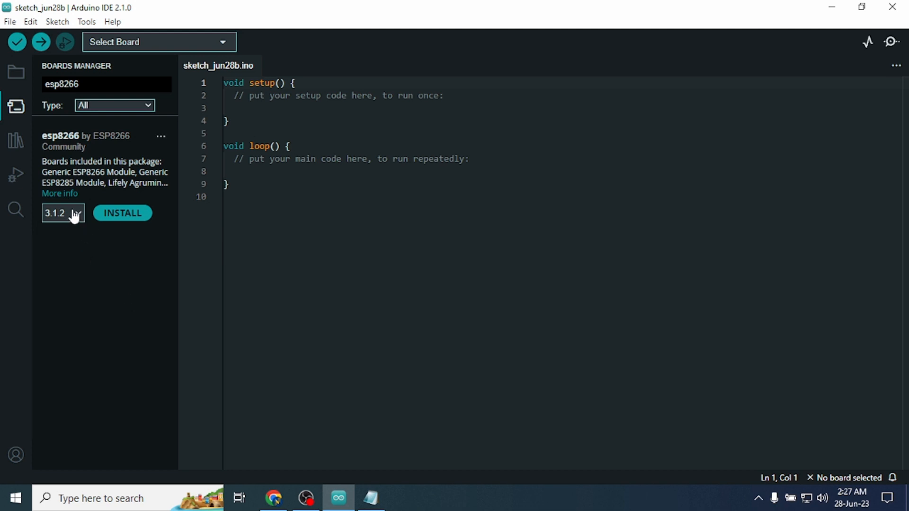
pyautogui.click(131, 223)
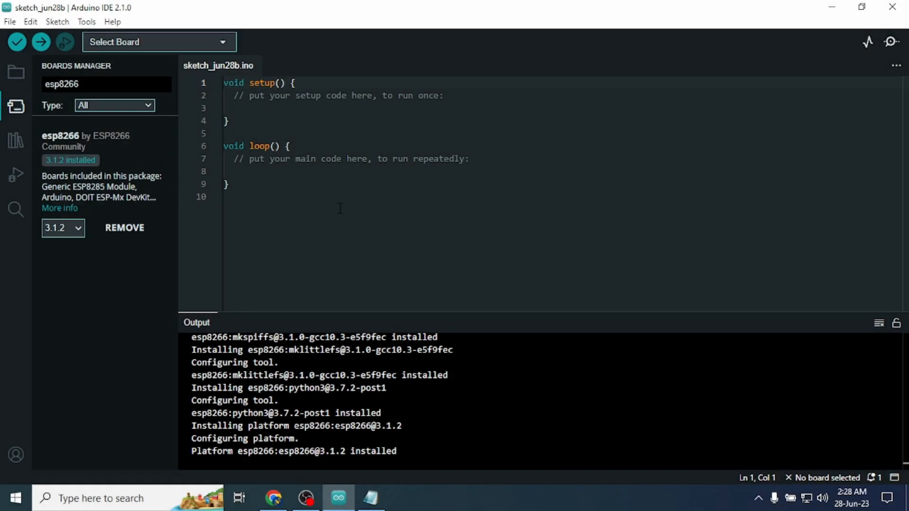
pyautogui.click(16, 106)
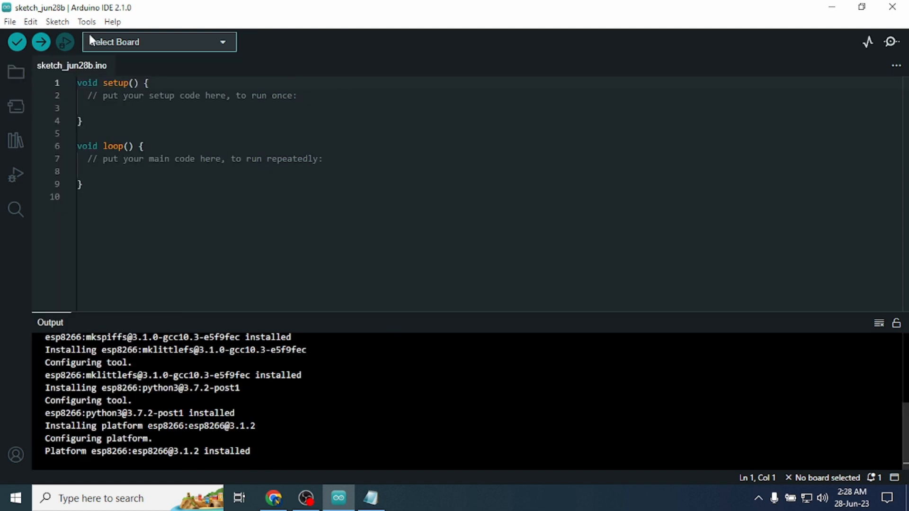
# Step: Look through the esp8266 board list for the selectable models, including the LOLIN(WEMOS) and NodeMCU variants, without choosing one
pyautogui.click(90, 22)
pyautogui.moveTo(123, 165)
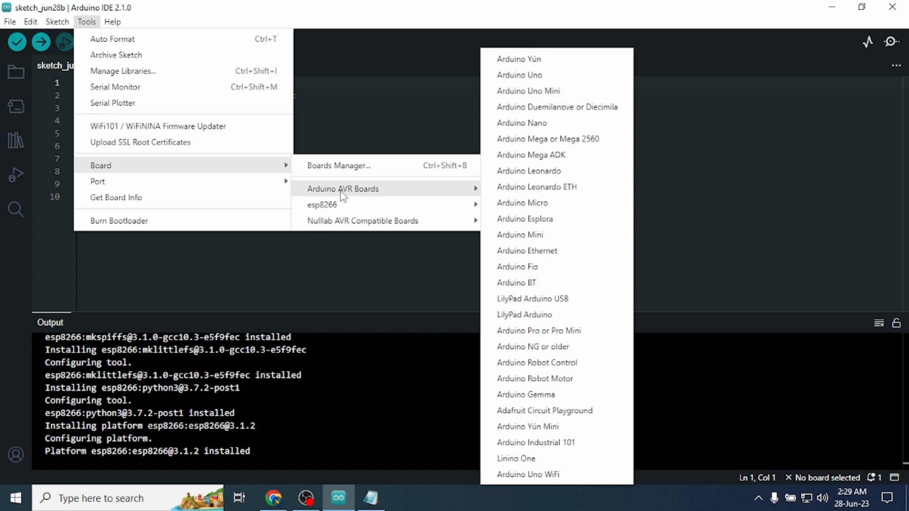
pyautogui.moveTo(332, 207)
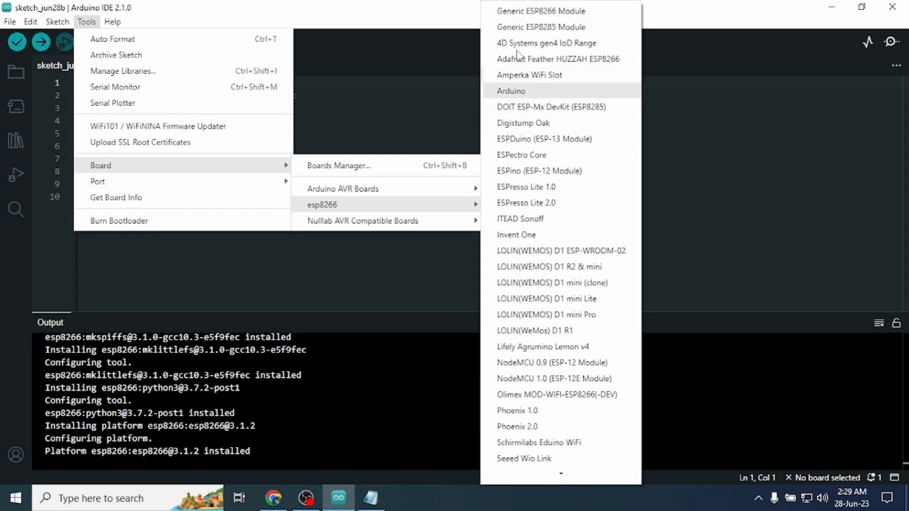
pyautogui.scroll(-1, 530, 360)
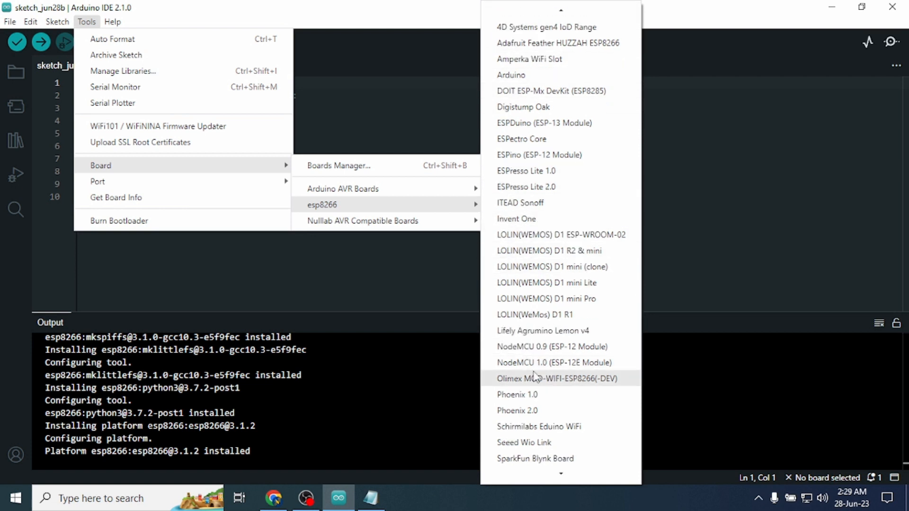
pyautogui.scroll(1, 531, 404)
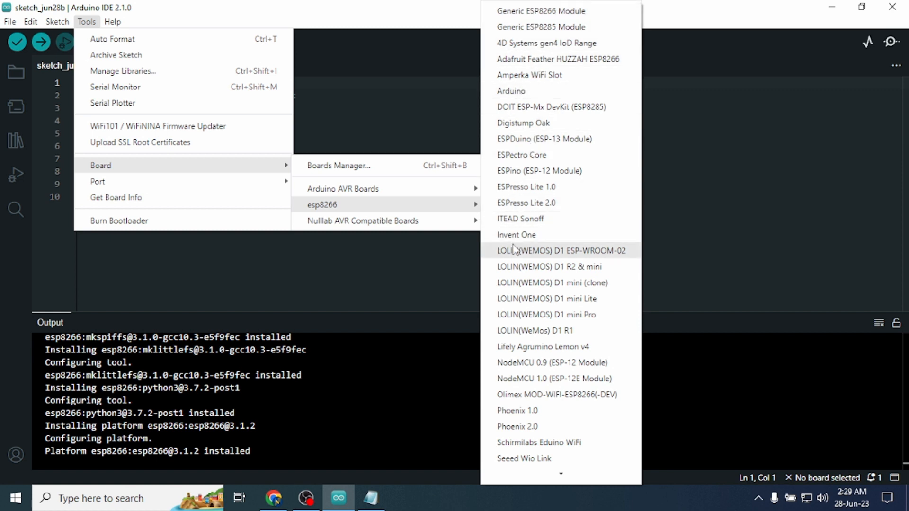
pyautogui.scroll(-3, 545, 265)
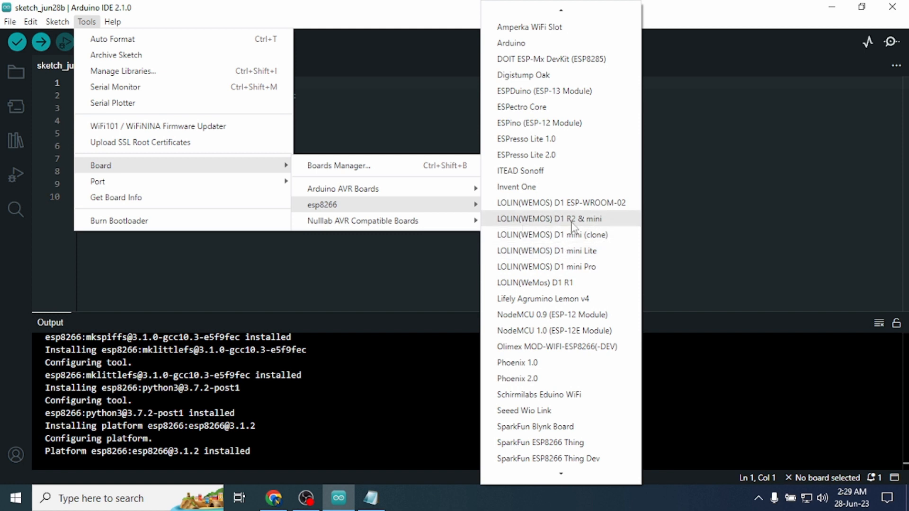
pyautogui.scroll(-2, 547, 293)
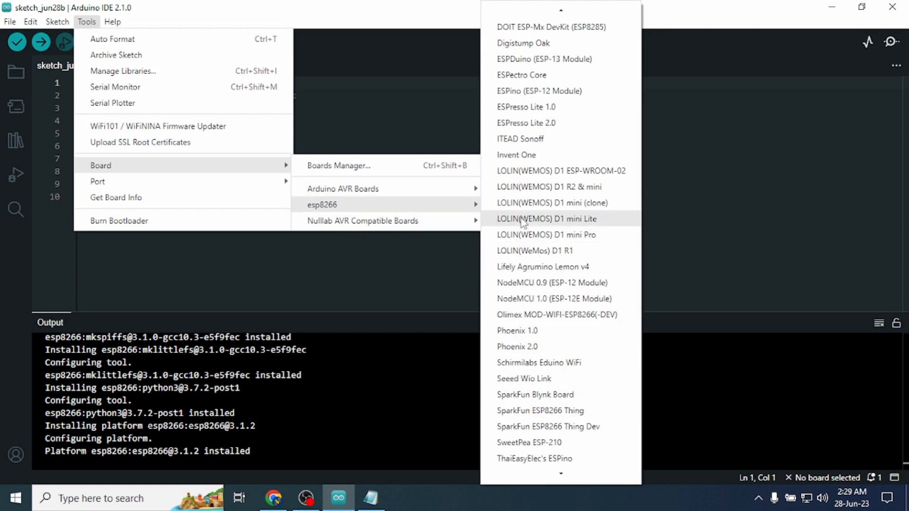
pyautogui.click(563, 298)
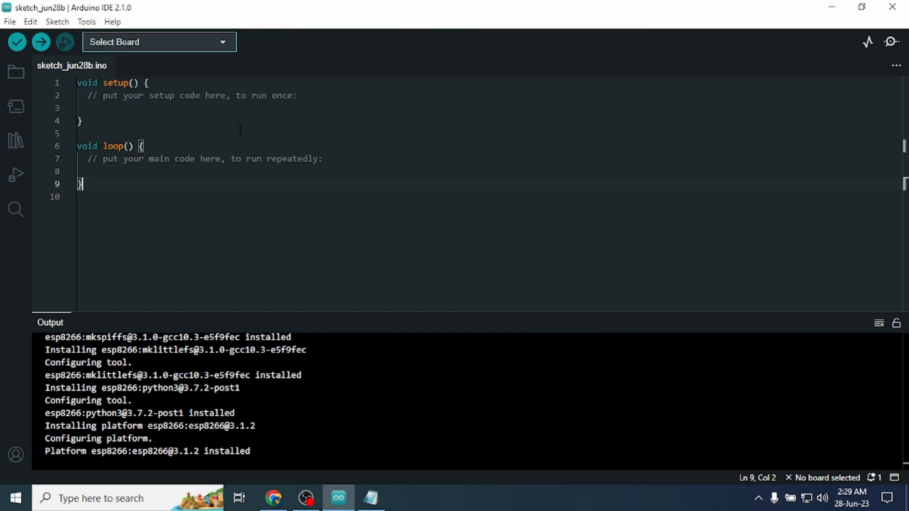